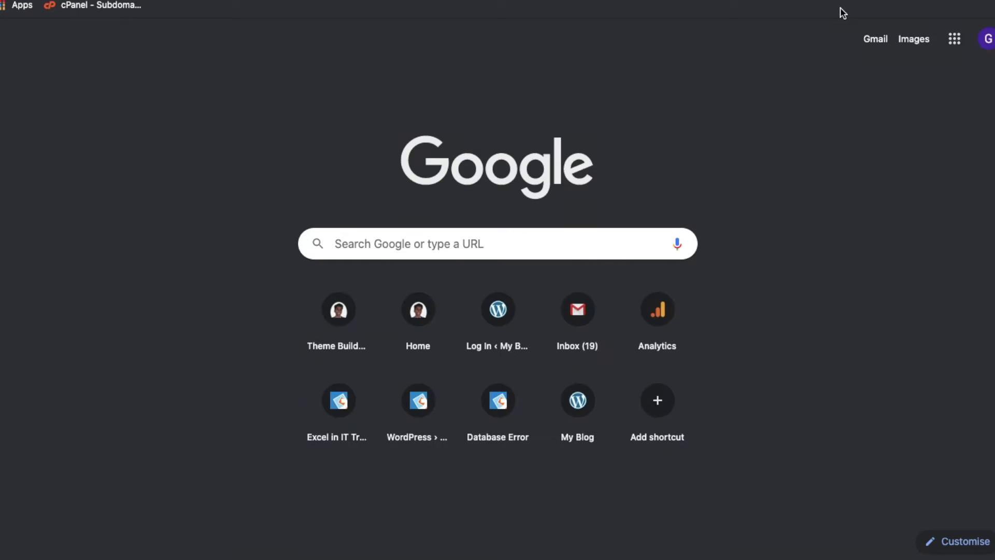
- Open the site's WordPress login page and sign in with the saved username and password
{"action": "key", "text": "BackSpace"}
{"action": "key", "text": "BackSpace"}
{"action": "type", "text": "in"}
{"action": "key", "text": "Return"}
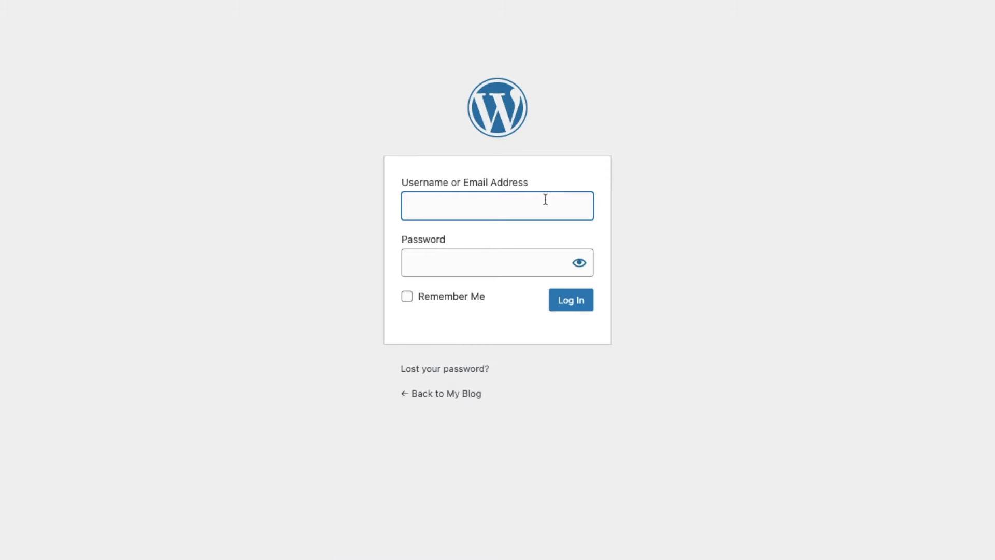
{"action": "left_click", "coordinate": [546, 199]}
{"action": "left_click", "coordinate": [493, 244]}
{"action": "left_click", "coordinate": [569, 310]}
{"action": "left_click", "coordinate": [574, 310]}
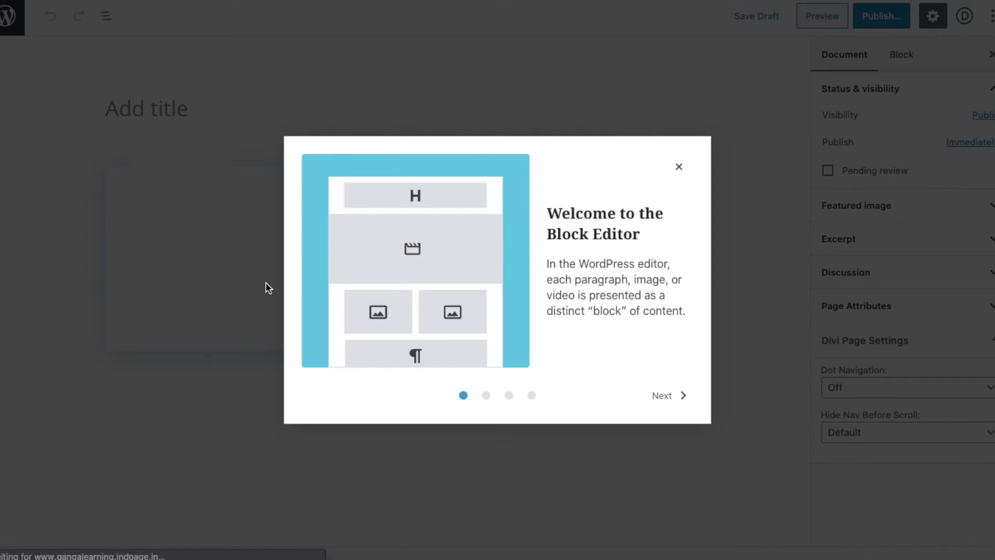
- Dismiss the block editor's welcome guide and leave the untitled page for the list of all pages
{"action": "left_click", "coordinate": [688, 173]}
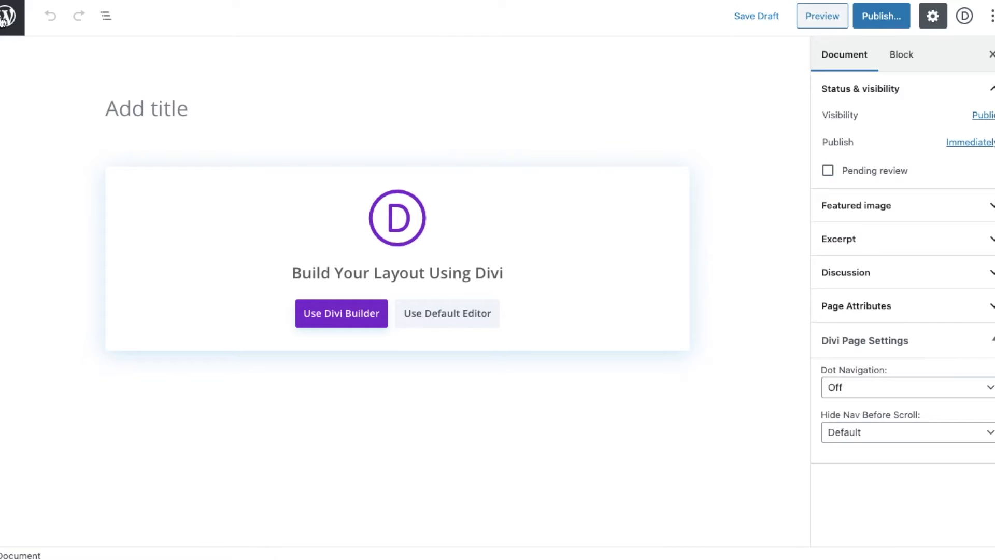
{"action": "left_click", "coordinate": [4, 20]}
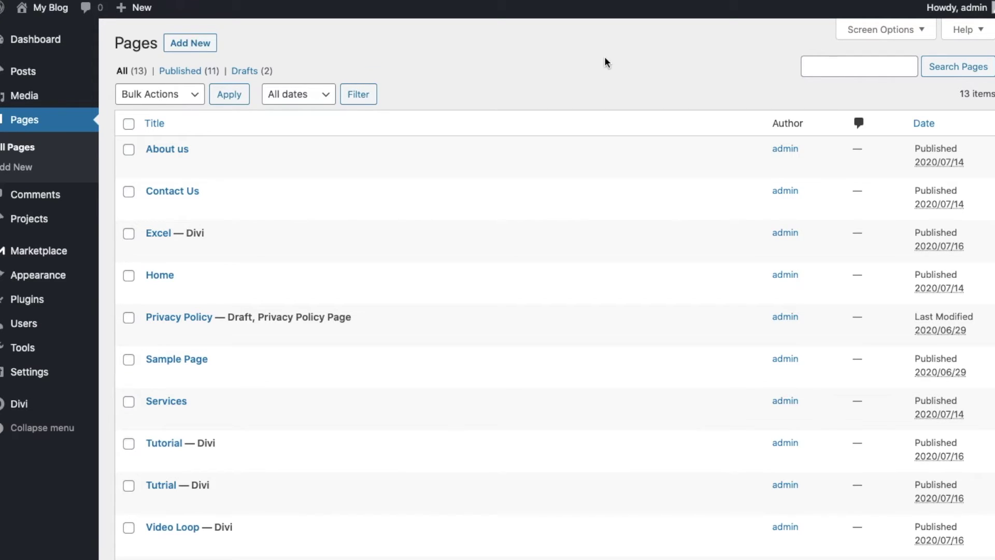
- Open Google Analytics in a new browser tab and go to its administration settings
{"action": "key", "text": "super+t"}
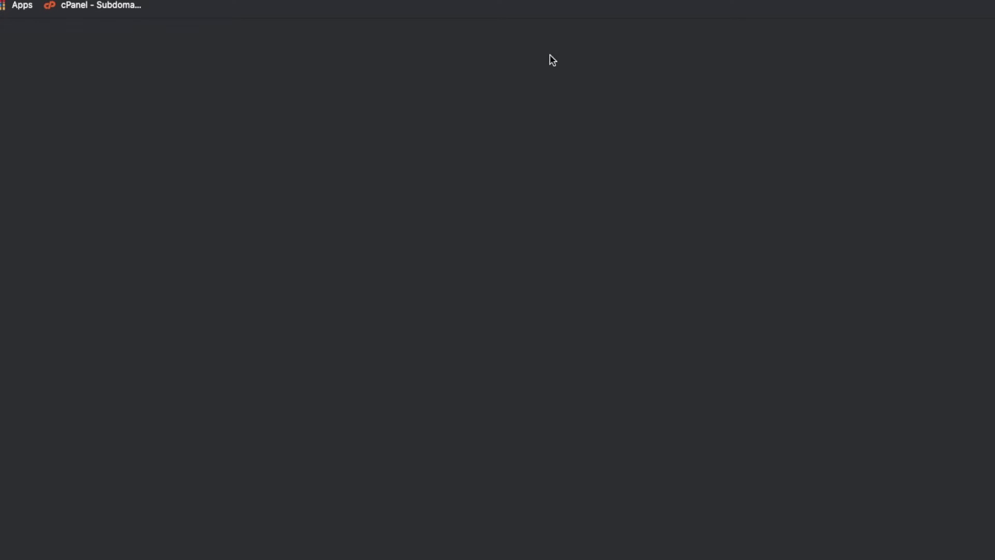
{"action": "type", "text": "ana"}
{"action": "key", "text": "Return"}
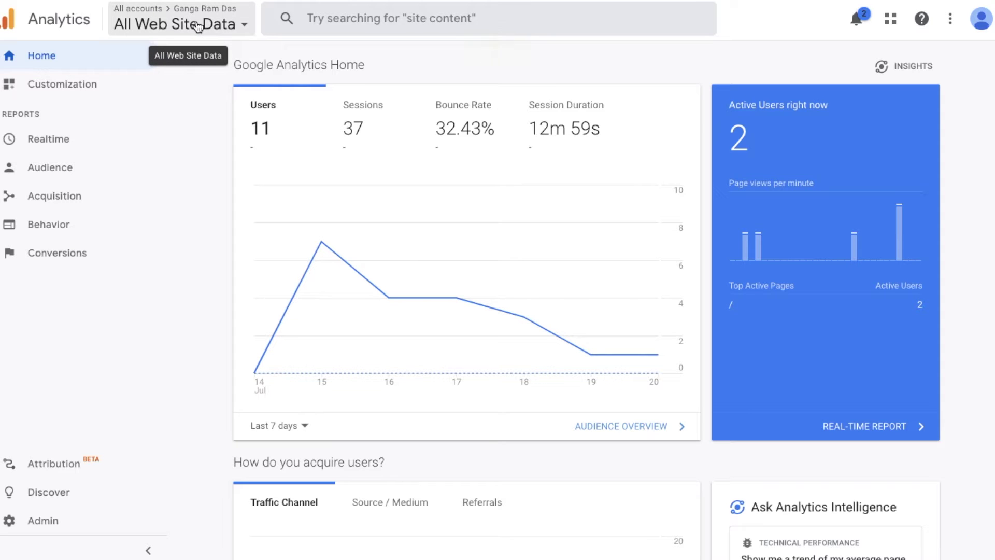
{"action": "left_click", "coordinate": [41, 526]}
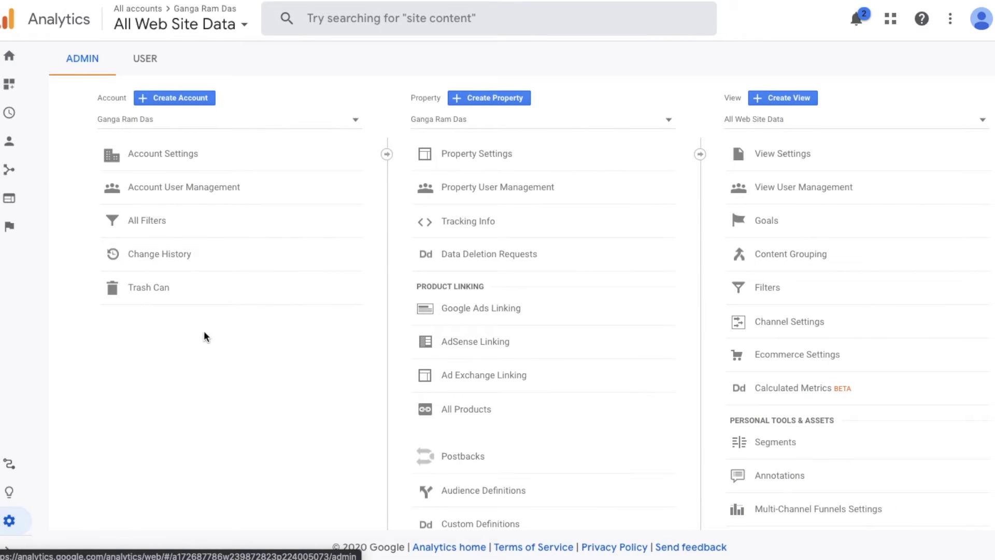
- Start creating a new Analytics property, review the measurement options and continue with Web
{"action": "left_click", "coordinate": [492, 98]}
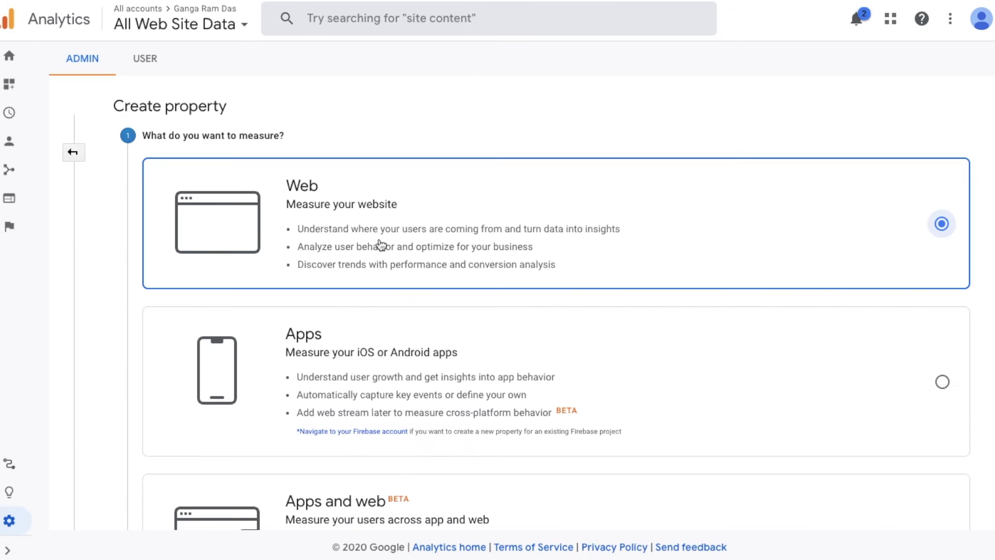
{"action": "scroll", "coordinate": [347, 238], "scroll_direction": "down", "scroll_amount": 2}
{"action": "scroll", "coordinate": [348, 238], "scroll_direction": "down", "scroll_amount": 3}
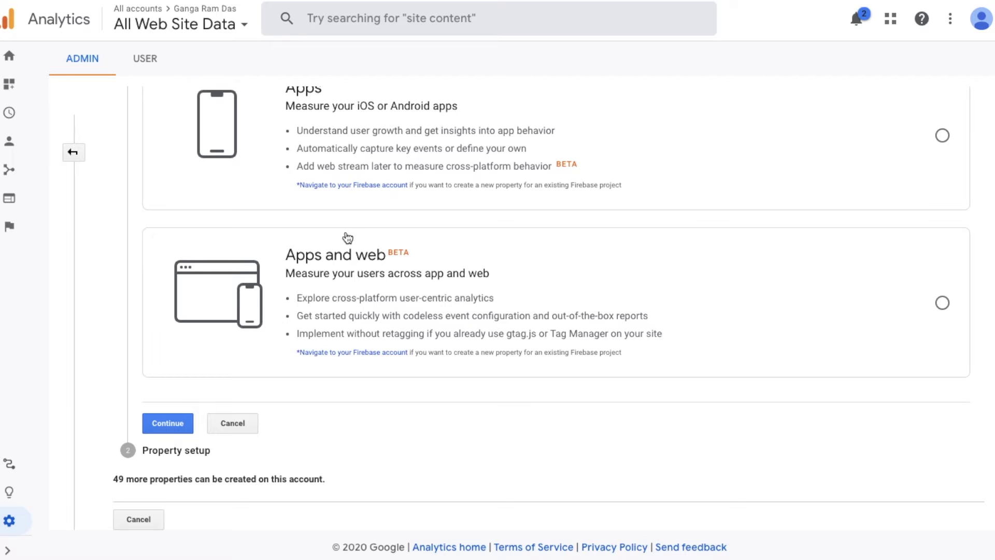
{"action": "scroll", "coordinate": [348, 238], "scroll_direction": "up", "scroll_amount": 5}
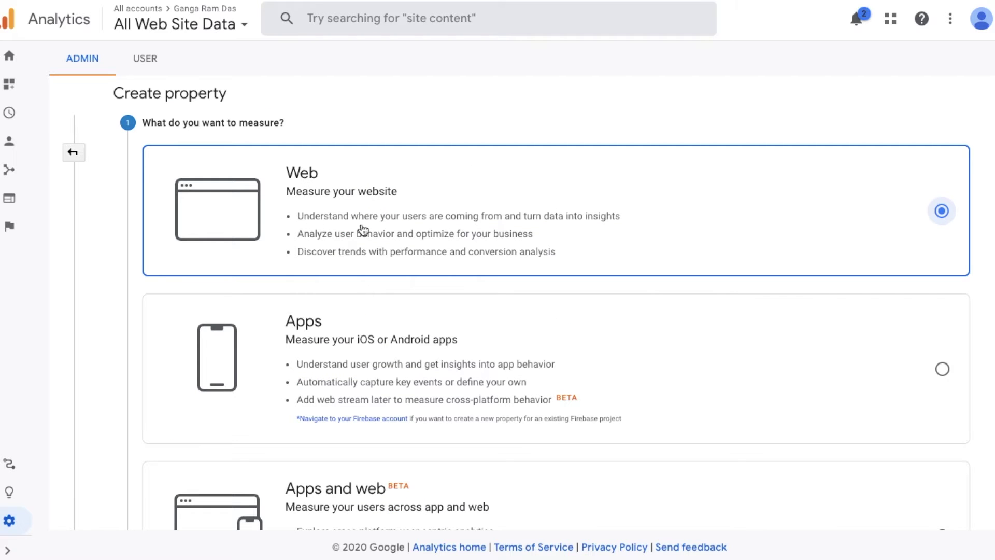
{"action": "scroll", "coordinate": [363, 230], "scroll_direction": "down", "scroll_amount": 1}
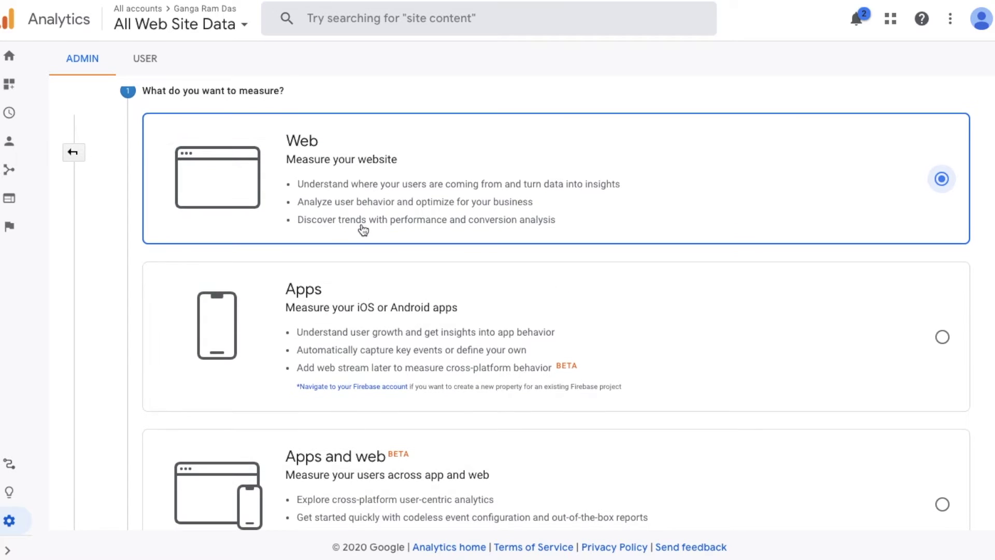
{"action": "scroll", "coordinate": [363, 305], "scroll_direction": "down", "scroll_amount": 2}
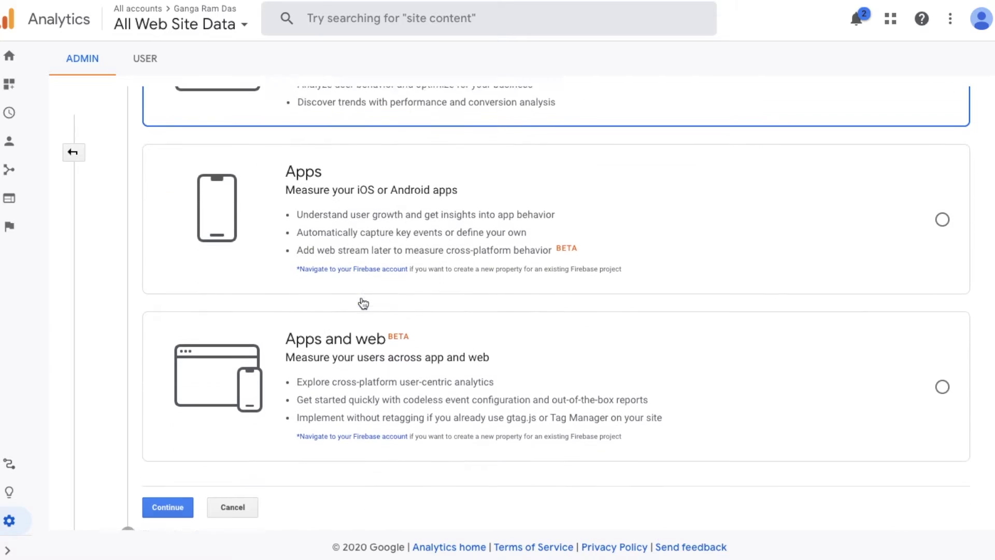
{"action": "scroll", "coordinate": [369, 317], "scroll_direction": "up", "scroll_amount": 3}
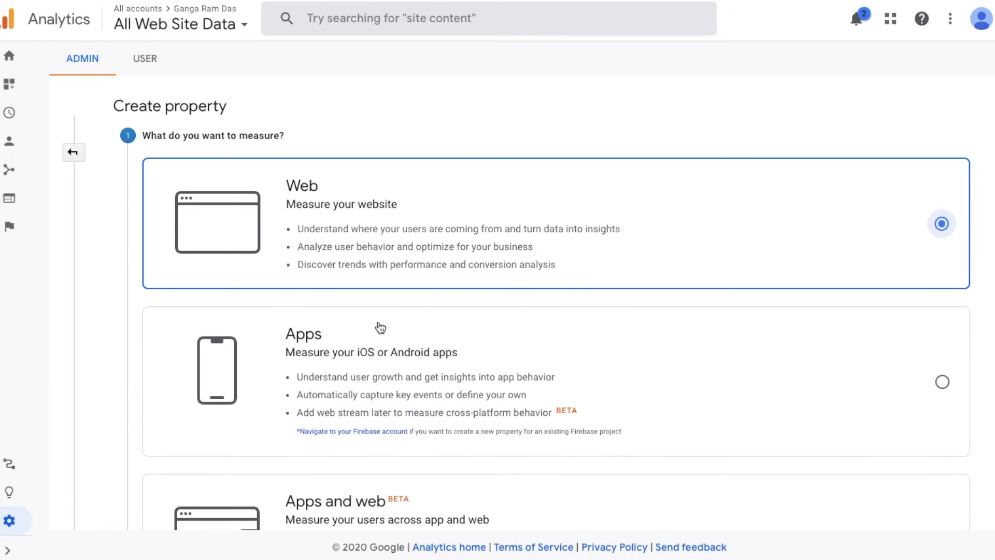
{"action": "scroll", "coordinate": [519, 226], "scroll_direction": "down", "scroll_amount": 5}
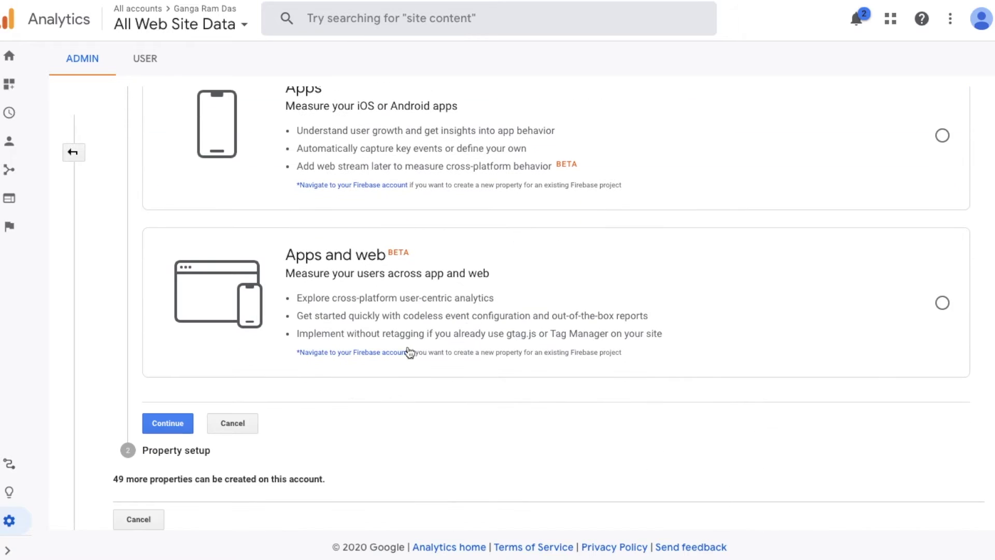
{"action": "left_click", "coordinate": [165, 427]}
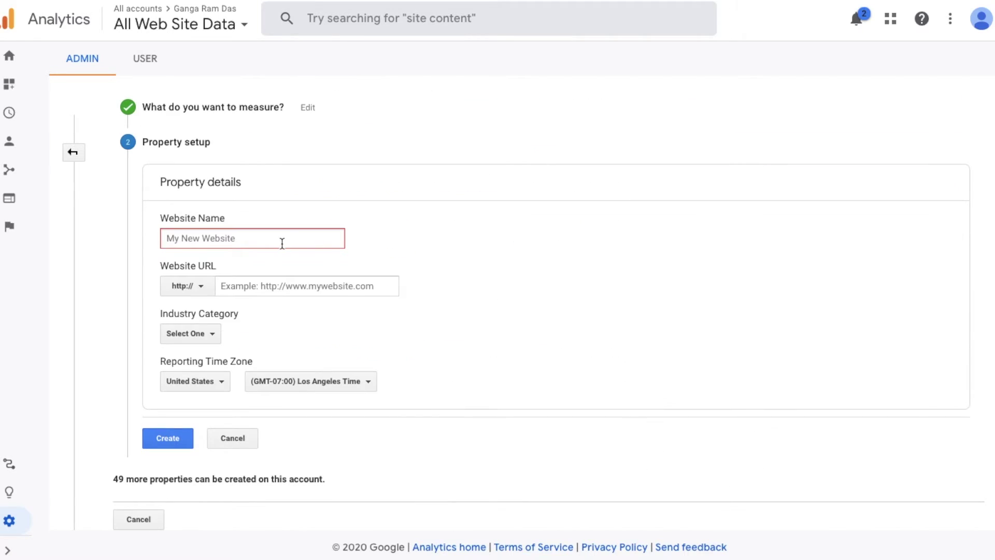
- Name the new property's website Ganga Learning and set its URL to gangalearning.indoage.in
{"action": "type", "text": "Gnaga"}
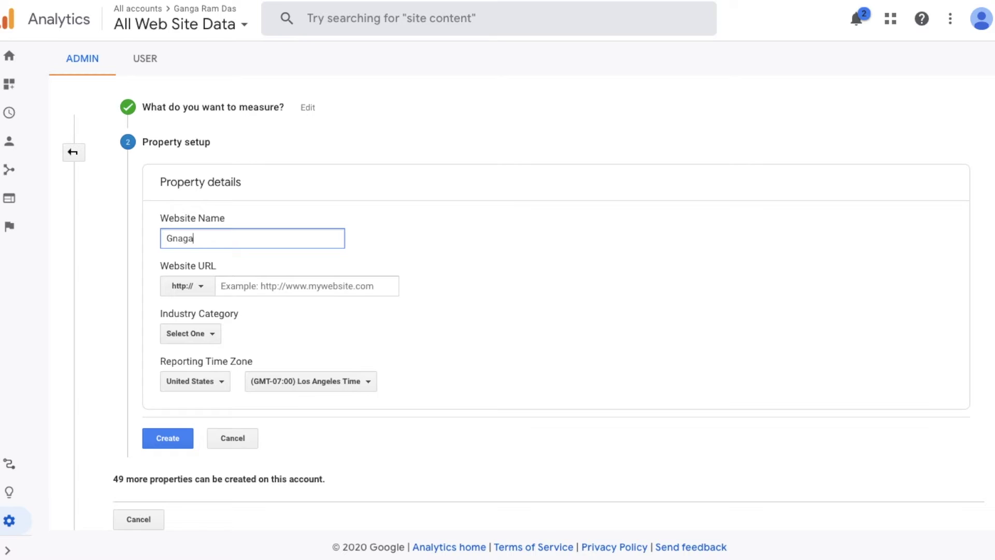
{"action": "type", "text": "nga"}
{"action": "left_click", "coordinate": [324, 285]}
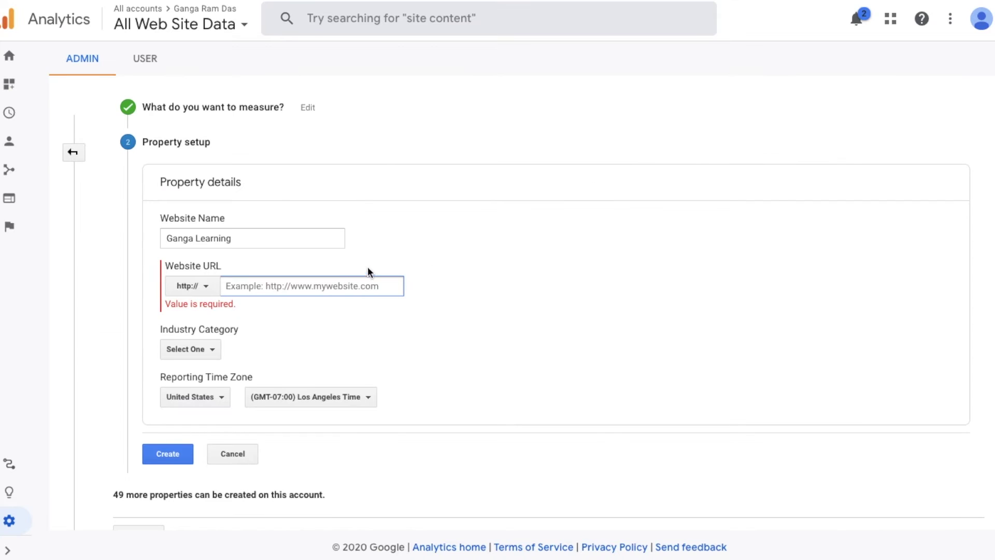
{"action": "type", "text": "gangalearning.indoage.in/"}
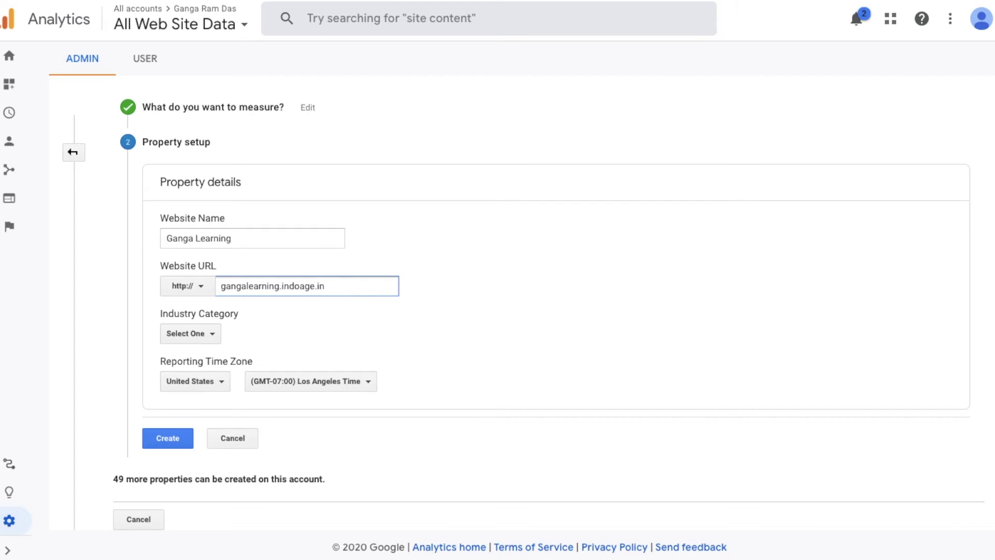
- Set the property's industry category to Jobs and Education
{"action": "left_click", "coordinate": [203, 336]}
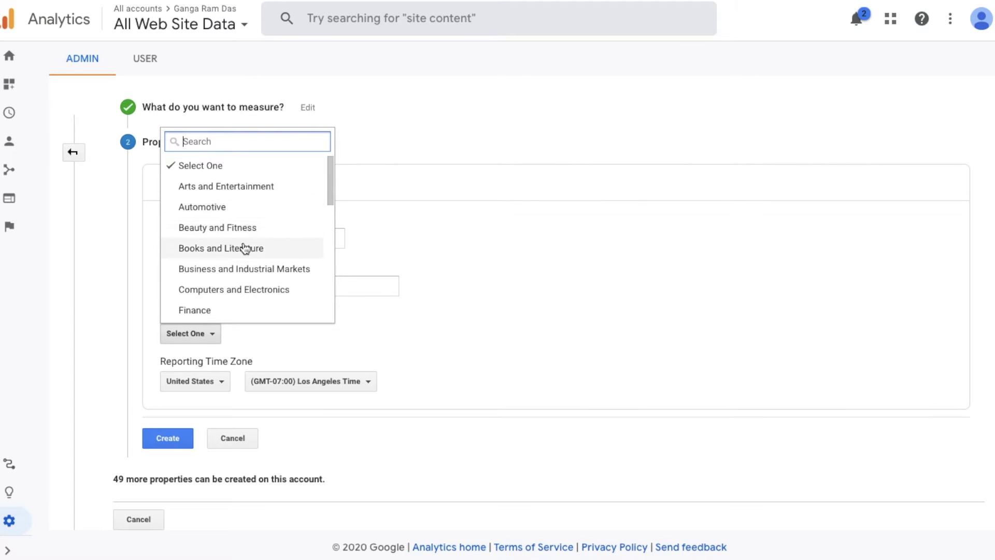
{"action": "scroll", "coordinate": [245, 248], "scroll_direction": "down", "scroll_amount": 3}
{"action": "scroll", "coordinate": [237, 277], "scroll_direction": "down", "scroll_amount": 2}
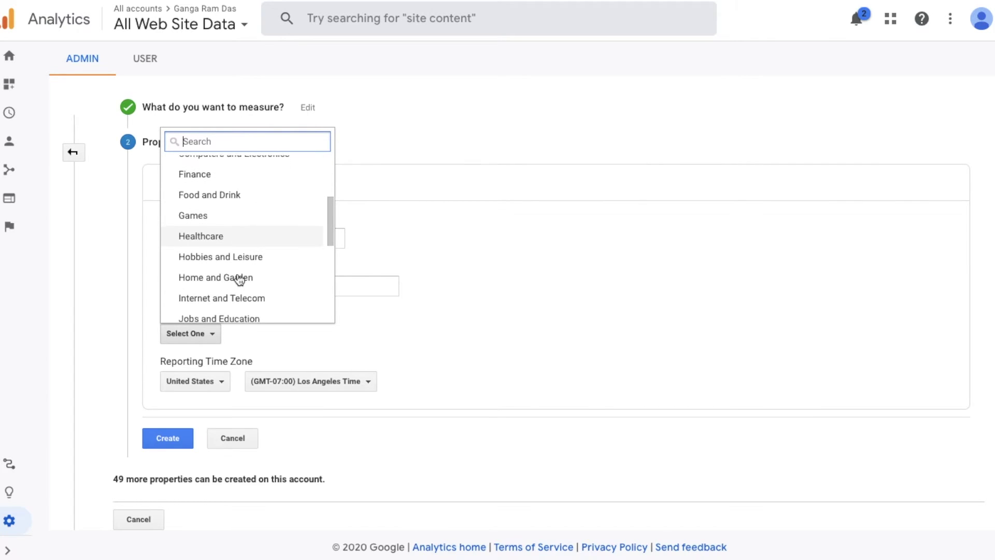
{"action": "scroll", "coordinate": [224, 282], "scroll_direction": "down", "scroll_amount": 1}
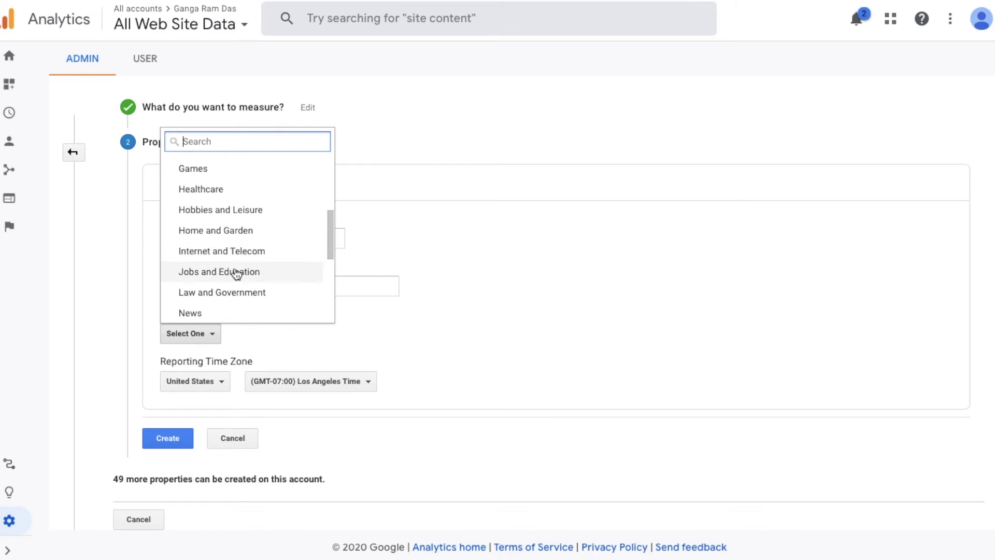
{"action": "left_click", "coordinate": [240, 272]}
- Set the reporting time zone country to India and create the property
{"action": "left_click", "coordinate": [223, 386]}
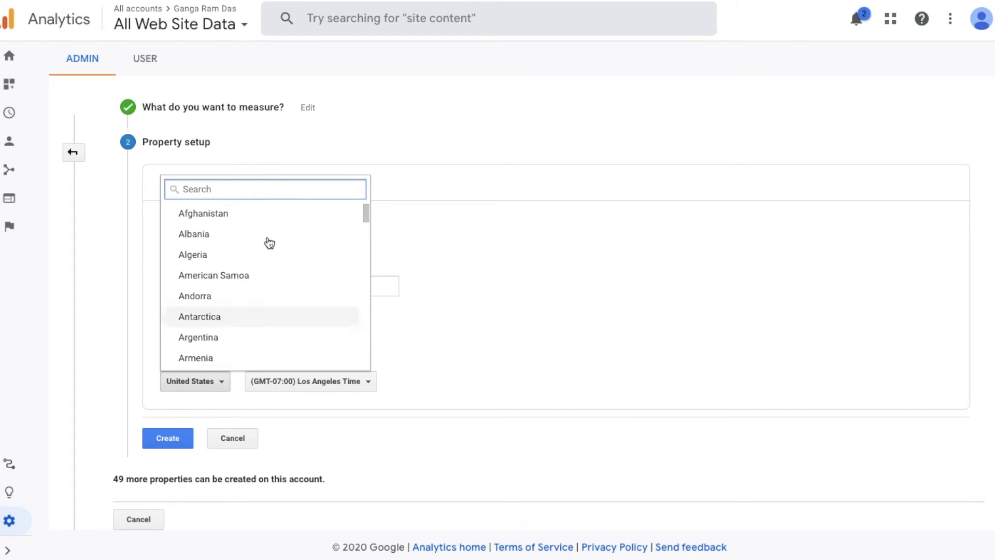
{"action": "type", "text": "india"}
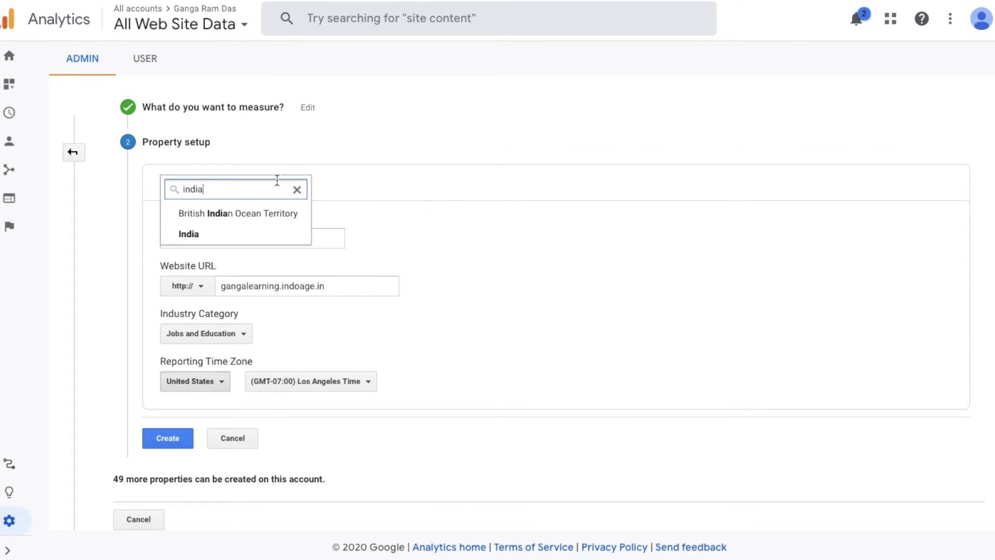
{"action": "left_click", "coordinate": [215, 238]}
{"action": "left_click", "coordinate": [159, 440]}
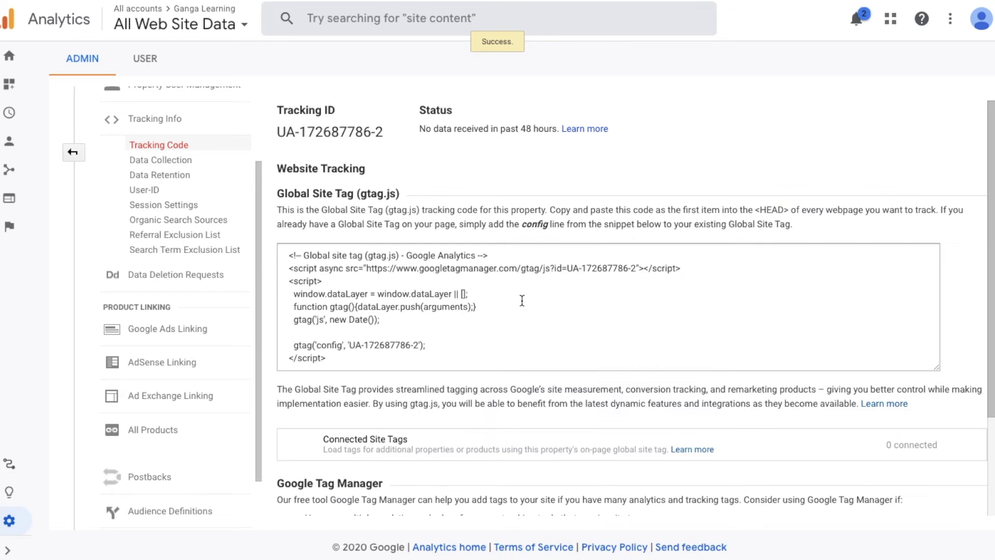
- Copy the whole Global Site Tag (gtag.js) tracking snippet of the new property
{"action": "left_click", "coordinate": [353, 354]}
{"action": "left_click_drag", "start_coordinate": [352, 354], "coordinate": [362, 386]}
{"action": "key", "text": "ctrl+c"}
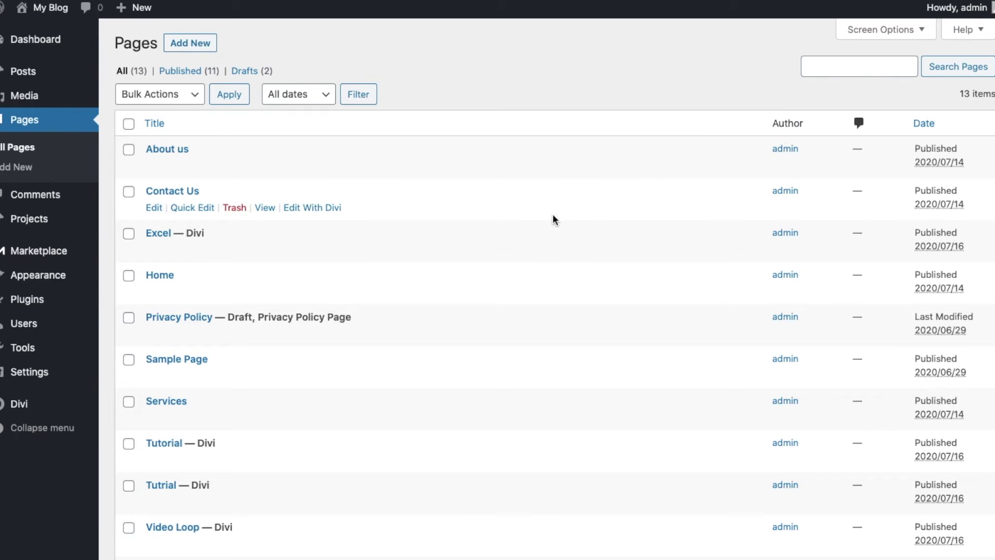
- Switch to the WordPress admin, open the Theme Editor past its direct-edit warning, and open the Divi theme's header.php
{"action": "mouse_move", "coordinate": [94, 260]}
{"action": "mouse_move", "coordinate": [60, 276]}
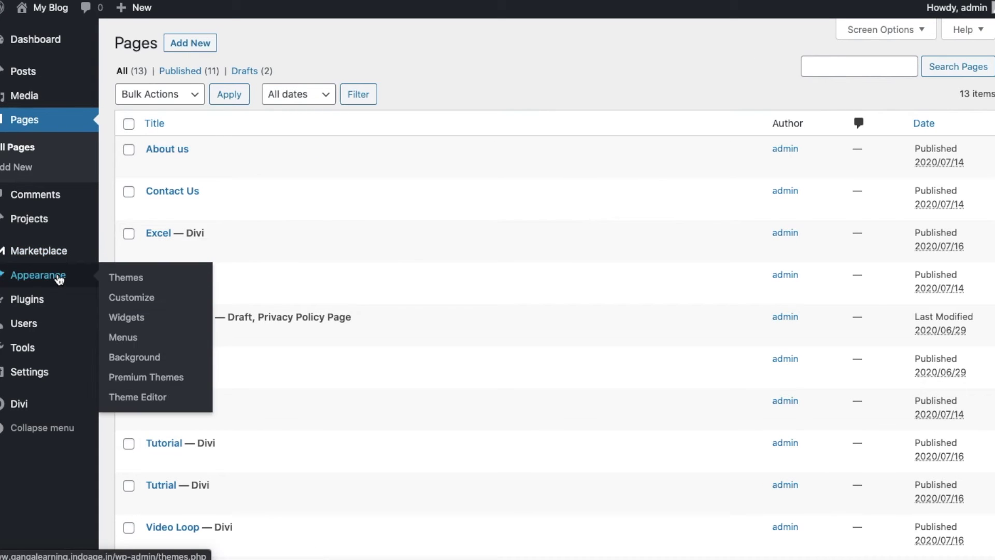
{"action": "left_click", "coordinate": [151, 400]}
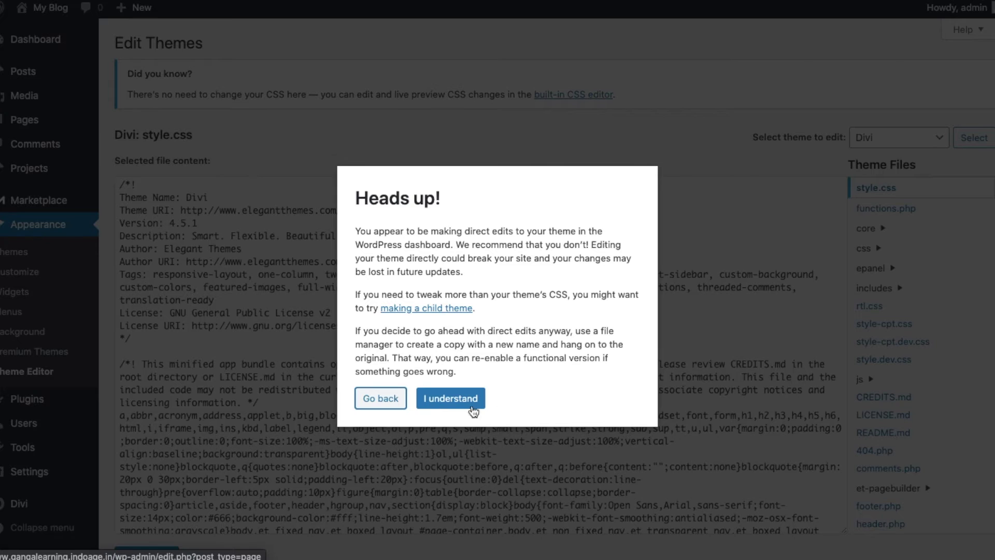
{"action": "left_click", "coordinate": [446, 407]}
{"action": "scroll", "coordinate": [781, 309], "scroll_direction": "down", "scroll_amount": 2}
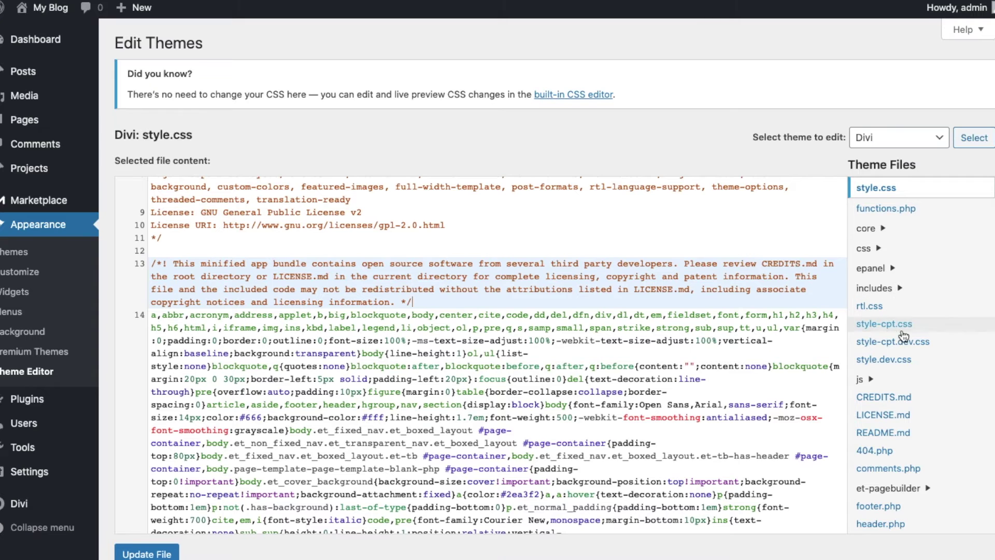
{"action": "scroll", "coordinate": [907, 394], "scroll_direction": "down", "scroll_amount": 2}
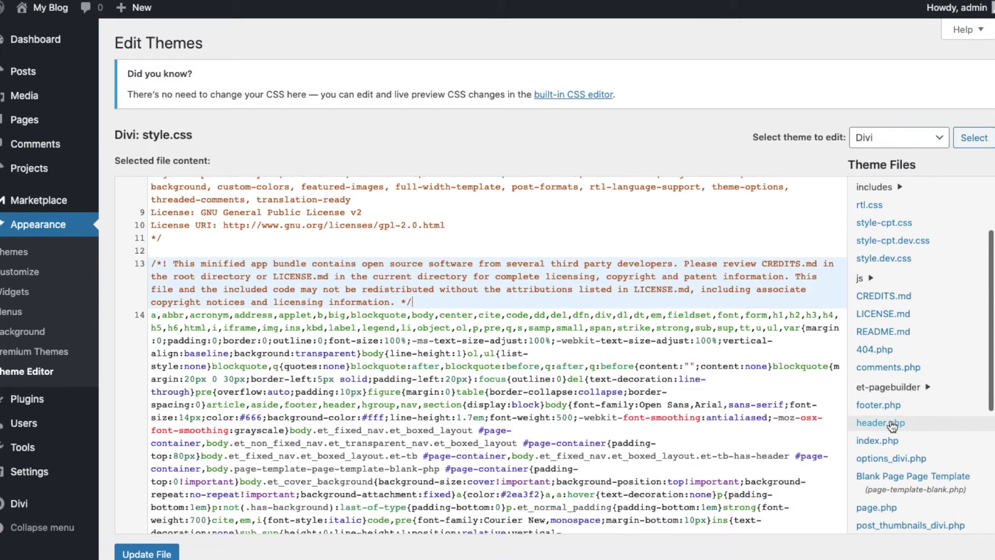
{"action": "left_click", "coordinate": [892, 424]}
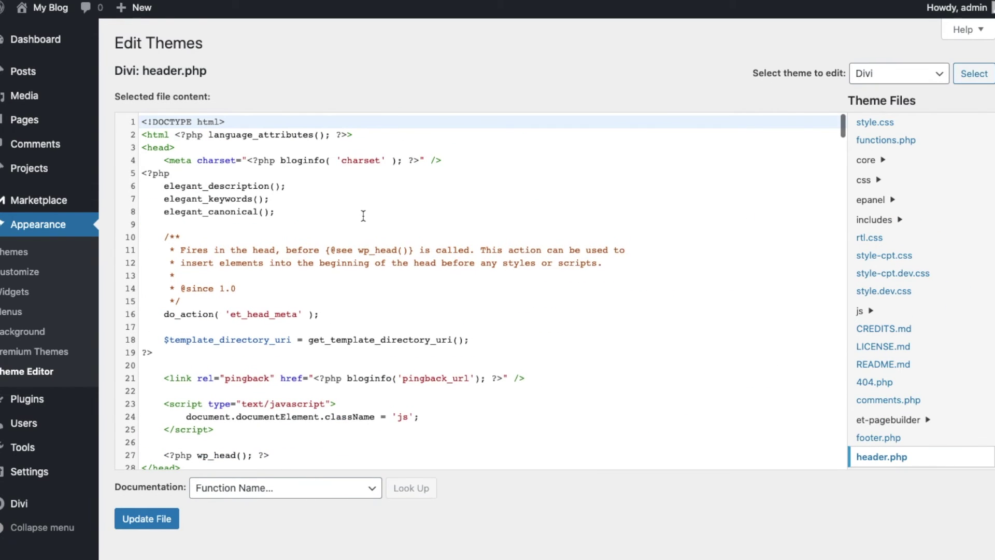
- Paste the Global Site Tag snippet on a new line directly after the opening <head> tag in header.php and update the file
{"action": "left_click", "coordinate": [461, 151]}
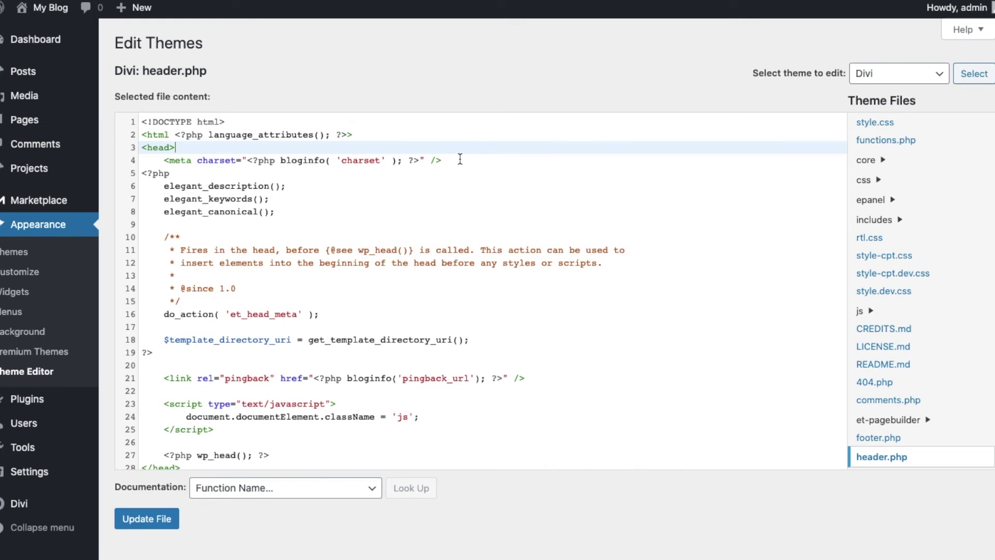
{"action": "key", "text": "Return"}
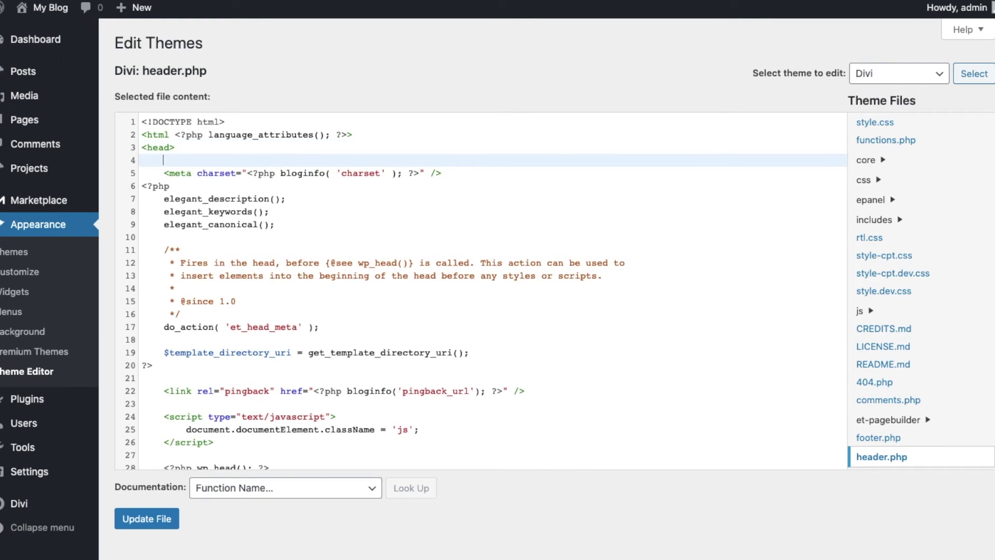
{"action": "key", "text": "ctrl+v"}
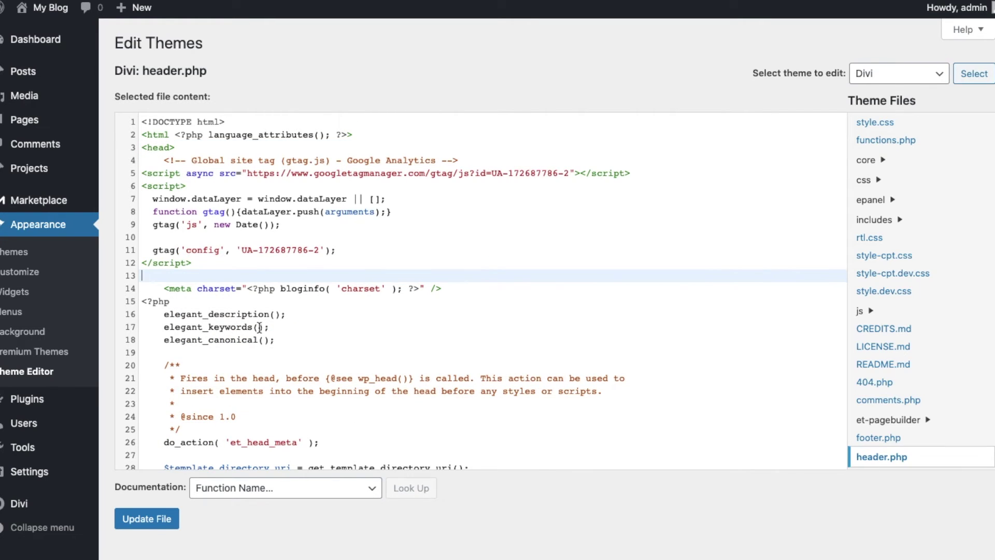
{"action": "left_click", "coordinate": [142, 521]}
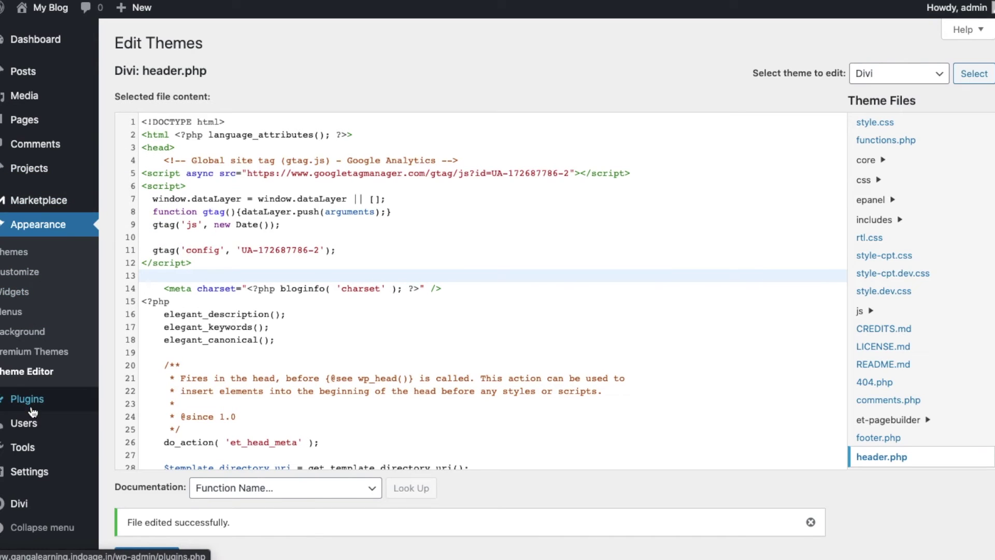
- Open the page for adding new WordPress plugins and search for "google analytics"
{"action": "left_click", "coordinate": [73, 420]}
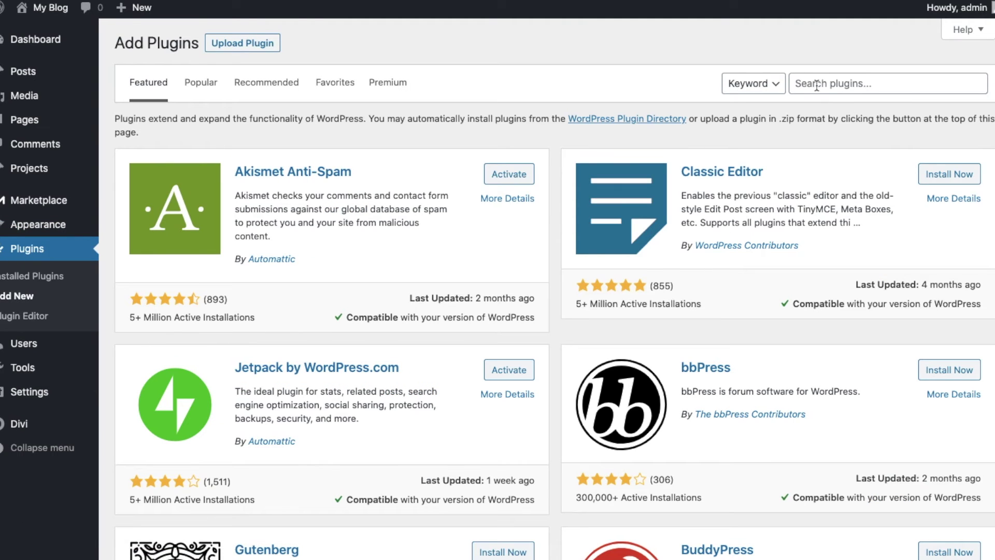
{"action": "left_click", "coordinate": [817, 86]}
{"action": "type", "text": "google anala"}
{"action": "key", "text": "BackSpace"}
{"action": "type", "text": "ytics"}
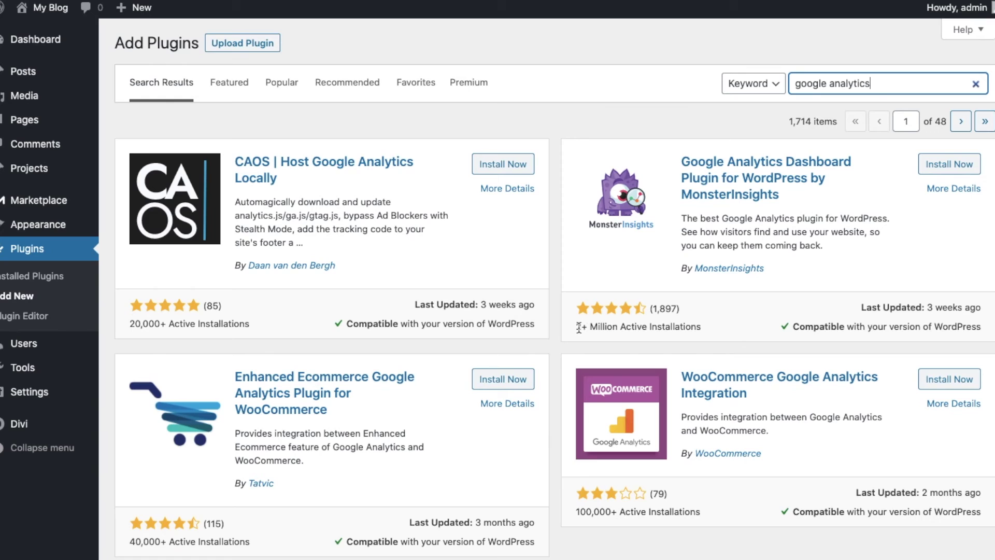
- Install and activate the Google Analytics Dashboard Plugin for WordPress by MonsterInsights
{"action": "left_click_drag", "start_coordinate": [572, 326], "coordinate": [642, 326]}
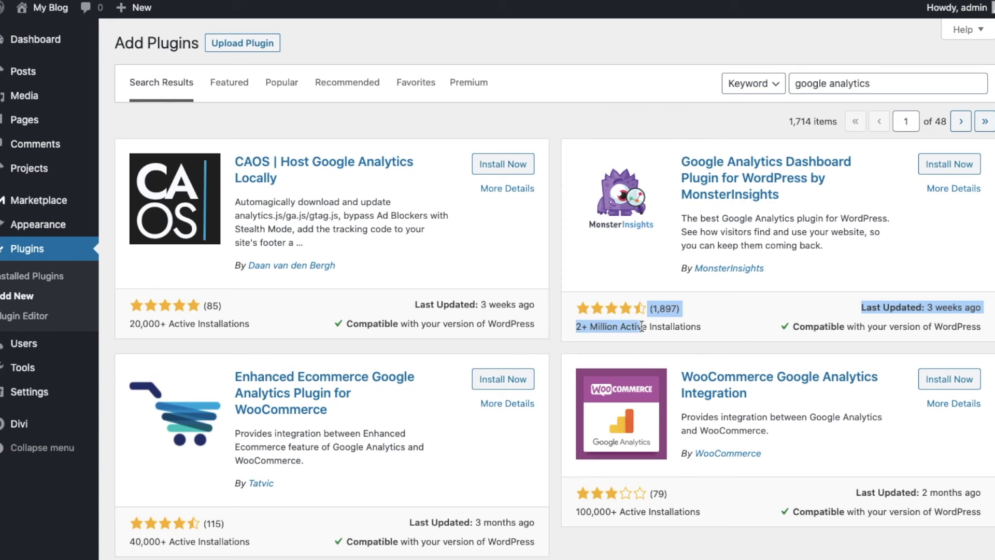
{"action": "left_click", "coordinate": [733, 322]}
{"action": "left_click", "coordinate": [946, 163]}
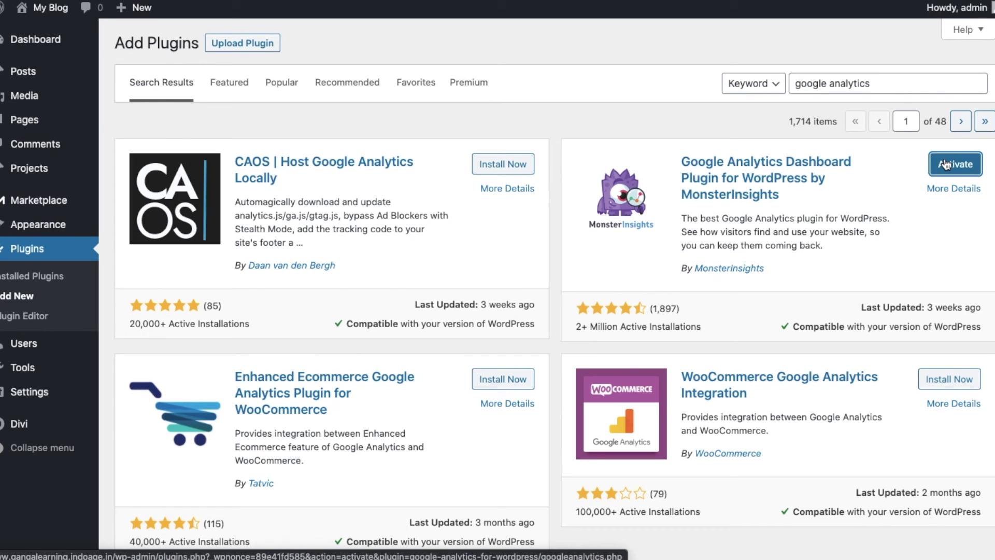
{"action": "left_click", "coordinate": [946, 165]}
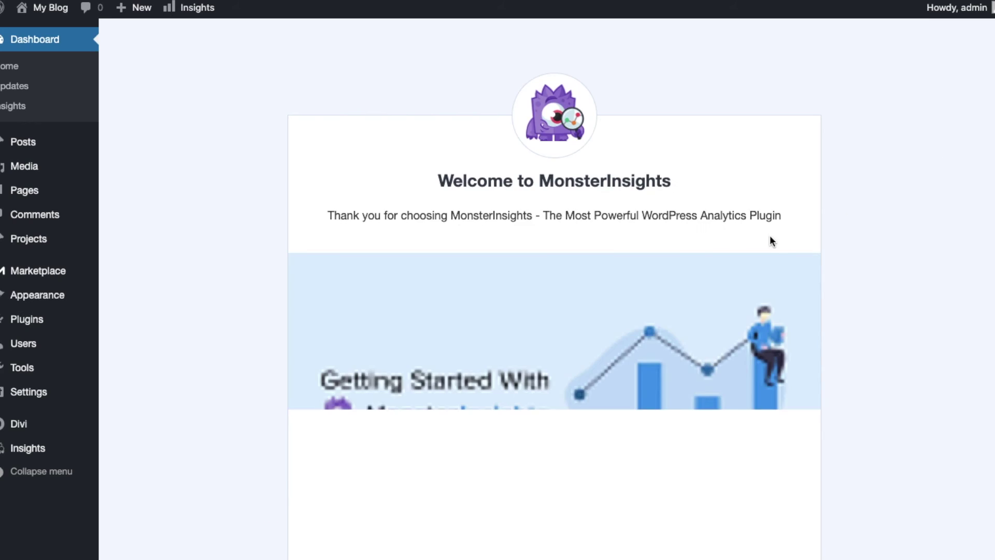
- Launch the MonsterInsights setup wizard, keep Business Website as the site category, and start connecting to Google Analytics
{"action": "scroll", "coordinate": [671, 277], "scroll_direction": "down", "scroll_amount": 10}
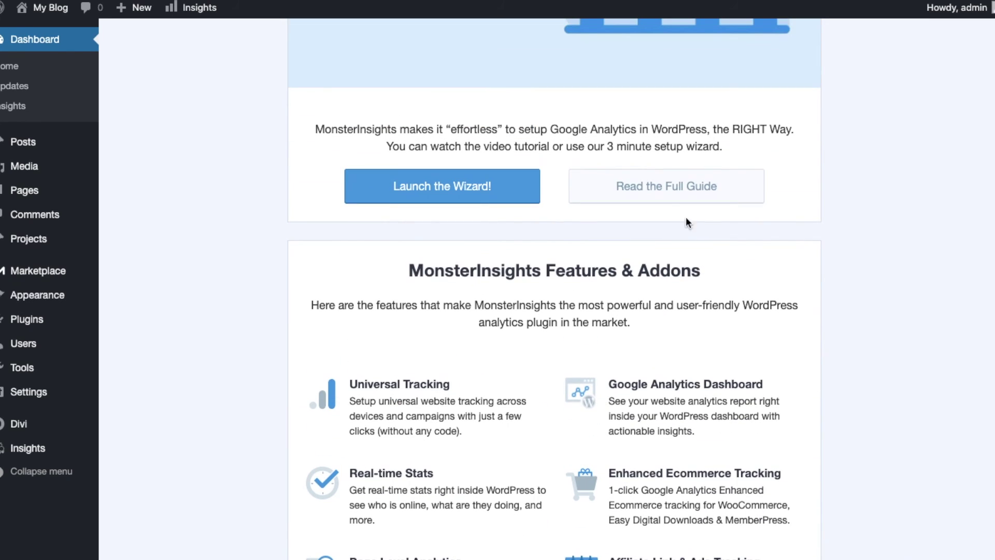
{"action": "left_click", "coordinate": [479, 190]}
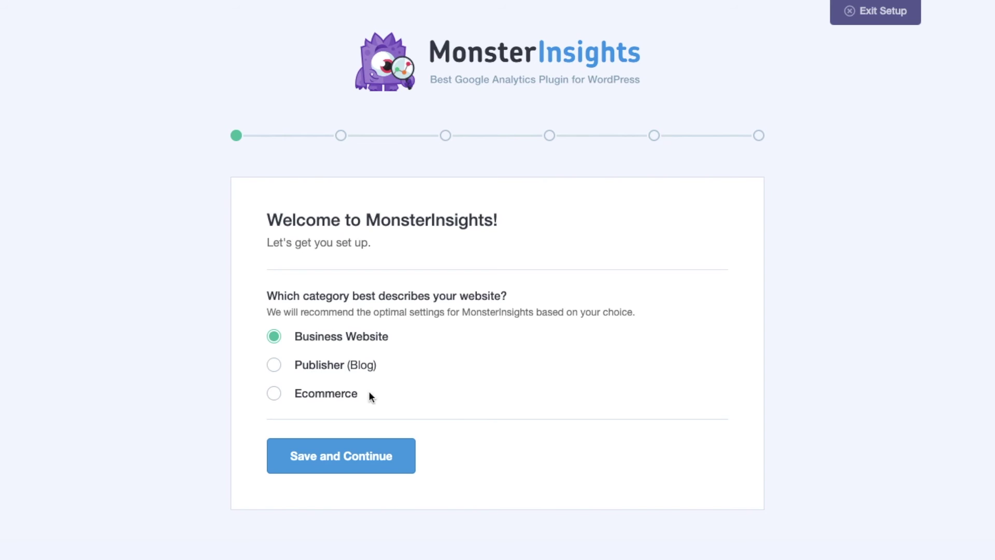
{"action": "left_click", "coordinate": [357, 456]}
{"action": "left_click", "coordinate": [367, 480]}
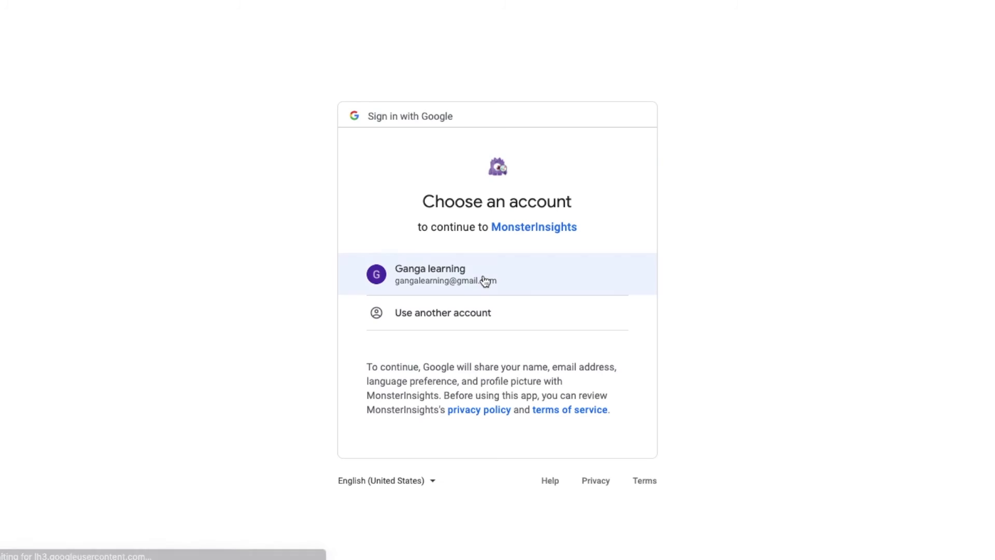
- Choose the existing Google account for the sign-in and allow MonsterInsights the requested access
{"action": "left_click", "coordinate": [485, 280]}
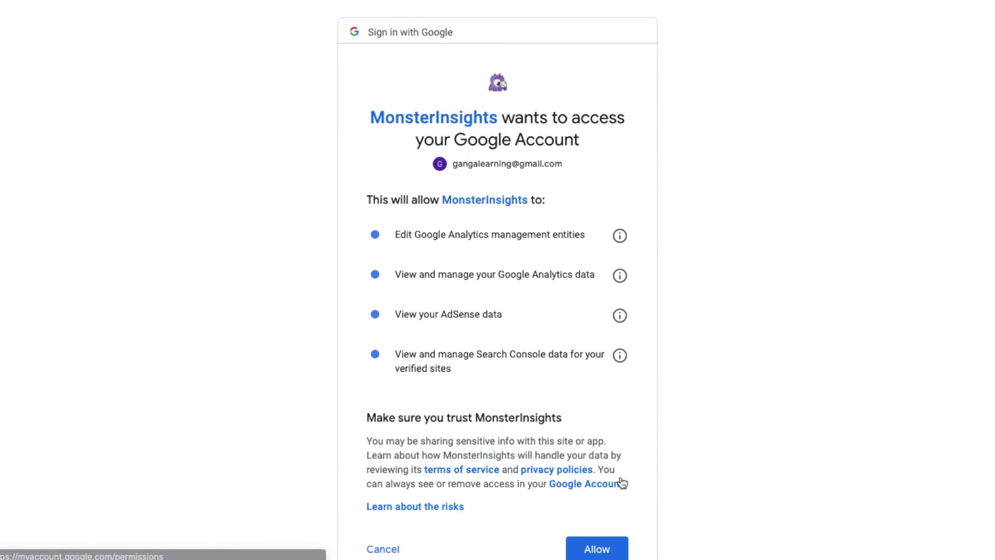
{"action": "scroll", "coordinate": [622, 480], "scroll_direction": "down", "scroll_amount": 3}
{"action": "left_click", "coordinate": [594, 462]}
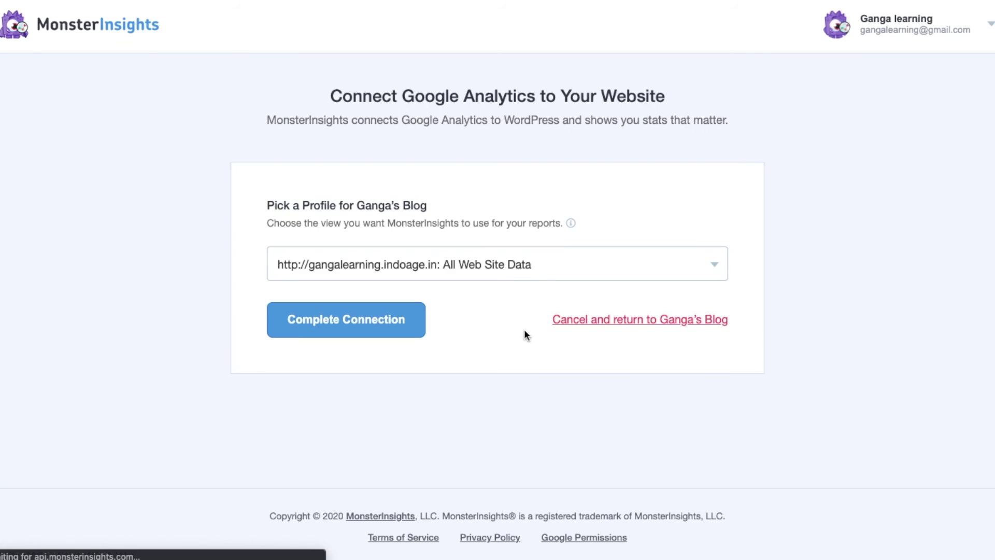
- Select the All Web Site Data view of the gangalearning.indoage.in property as the profile and complete the connection
{"action": "left_click", "coordinate": [537, 268]}
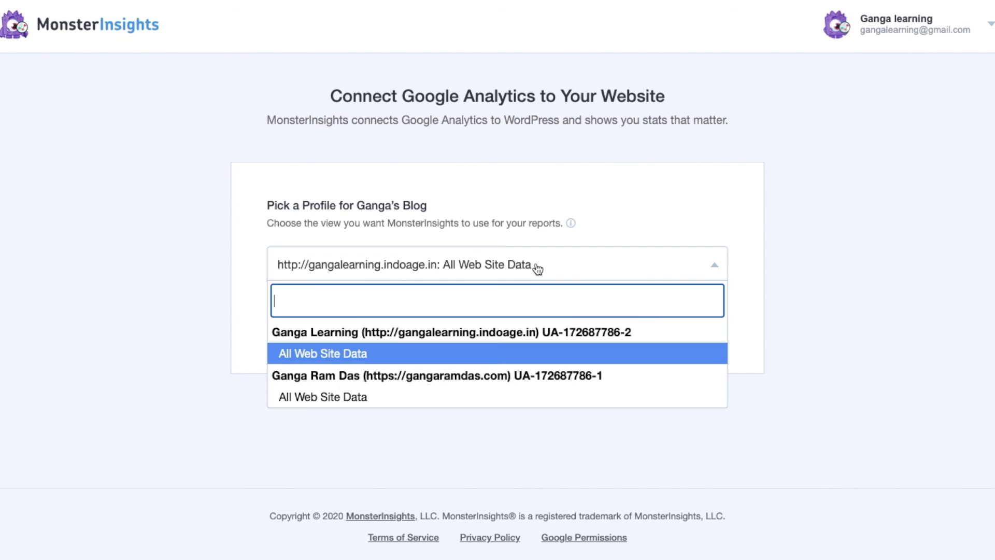
{"action": "left_click", "coordinate": [471, 352]}
{"action": "left_click", "coordinate": [377, 328]}
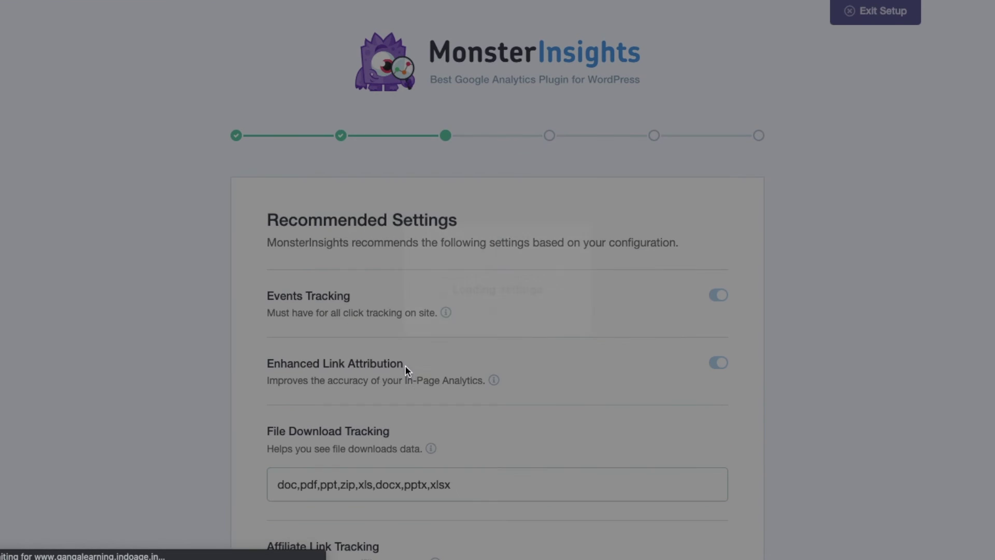
- Review and save the wizard's recommended settings without changes, and continue through to the WPForms recommendation
{"action": "scroll", "coordinate": [431, 446], "scroll_direction": "down", "scroll_amount": 5}
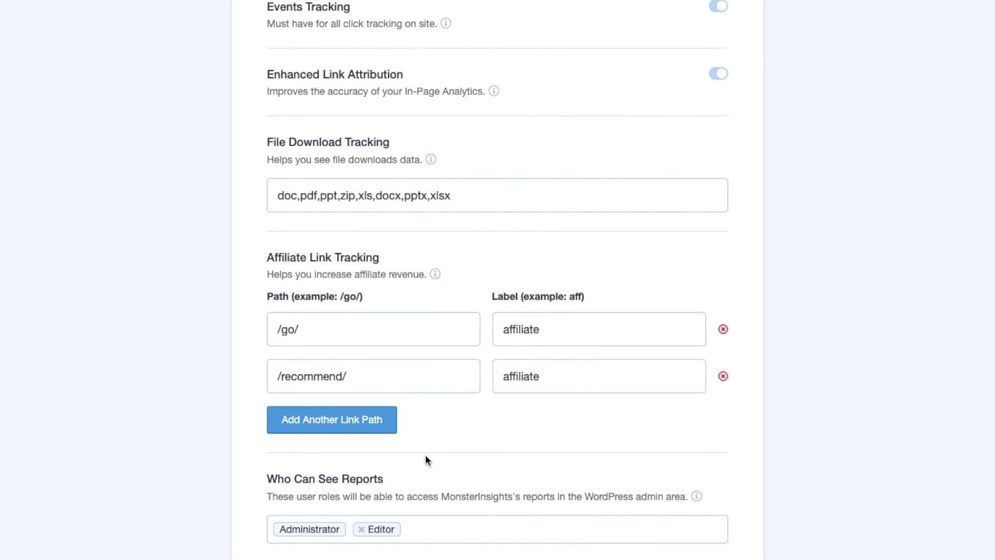
{"action": "scroll", "coordinate": [426, 460], "scroll_direction": "up", "scroll_amount": 3}
{"action": "scroll", "coordinate": [428, 463], "scroll_direction": "up", "scroll_amount": 3}
{"action": "scroll", "coordinate": [451, 337], "scroll_direction": "down", "scroll_amount": 10}
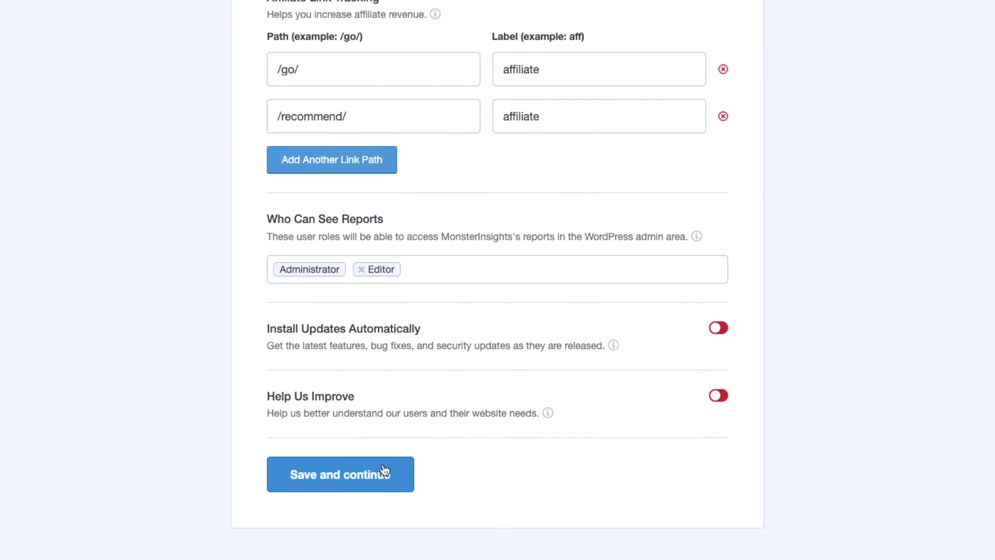
{"action": "left_click", "coordinate": [353, 476]}
{"action": "scroll", "coordinate": [456, 445], "scroll_direction": "down", "scroll_amount": 3}
{"action": "left_click", "coordinate": [355, 476]}
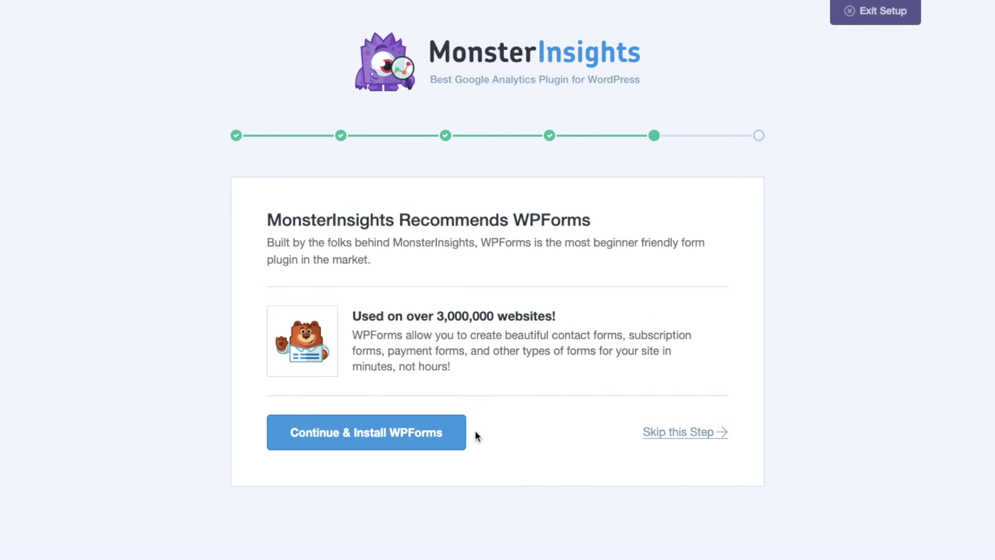
- Skip the WPForms installation, finish and exit the setup wizard, and look over the MonsterInsights general settings
{"action": "left_click", "coordinate": [679, 433]}
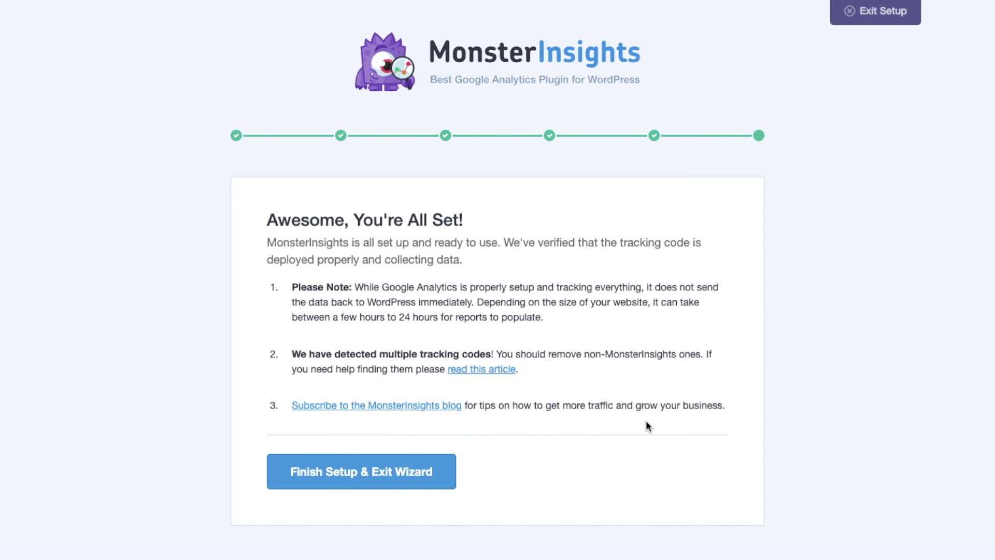
{"action": "left_click", "coordinate": [408, 485]}
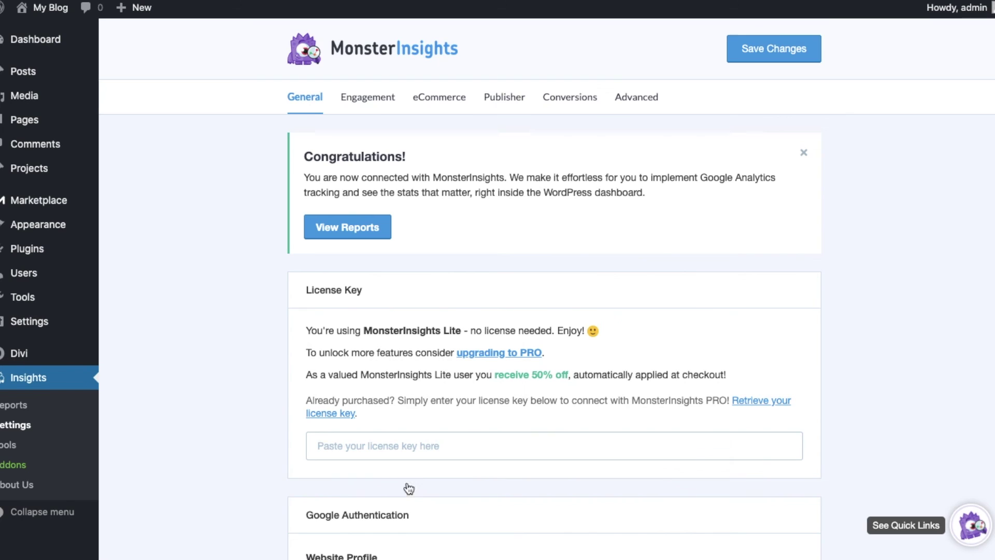
{"action": "scroll", "coordinate": [436, 458], "scroll_direction": "down", "scroll_amount": 5}
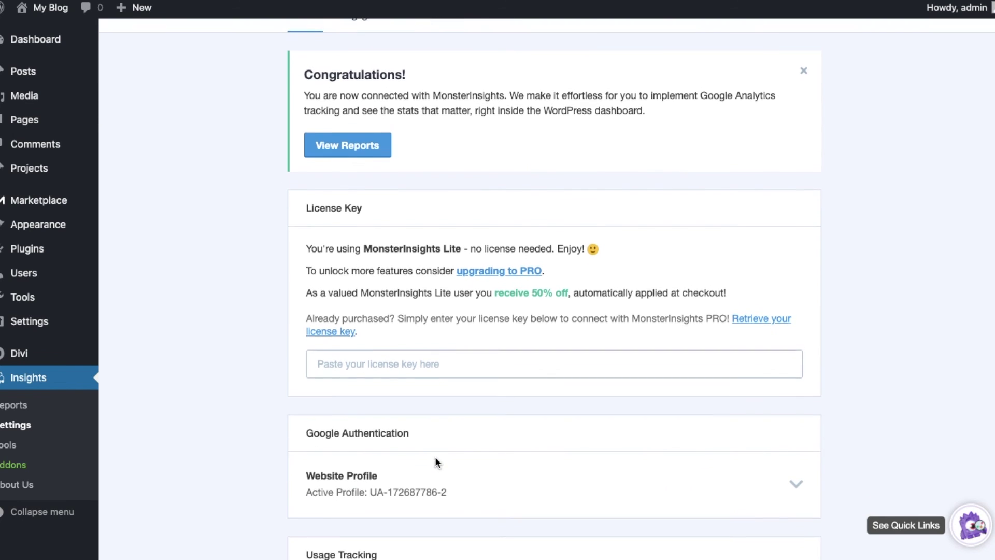
{"action": "scroll", "coordinate": [436, 461], "scroll_direction": "down", "scroll_amount": 4}
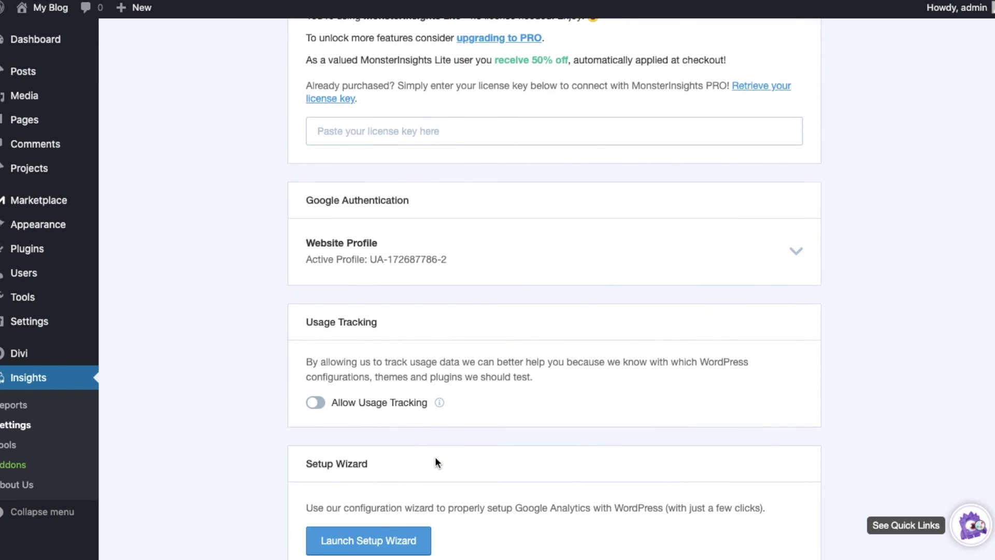
{"action": "scroll", "coordinate": [436, 460], "scroll_direction": "up", "scroll_amount": 10}
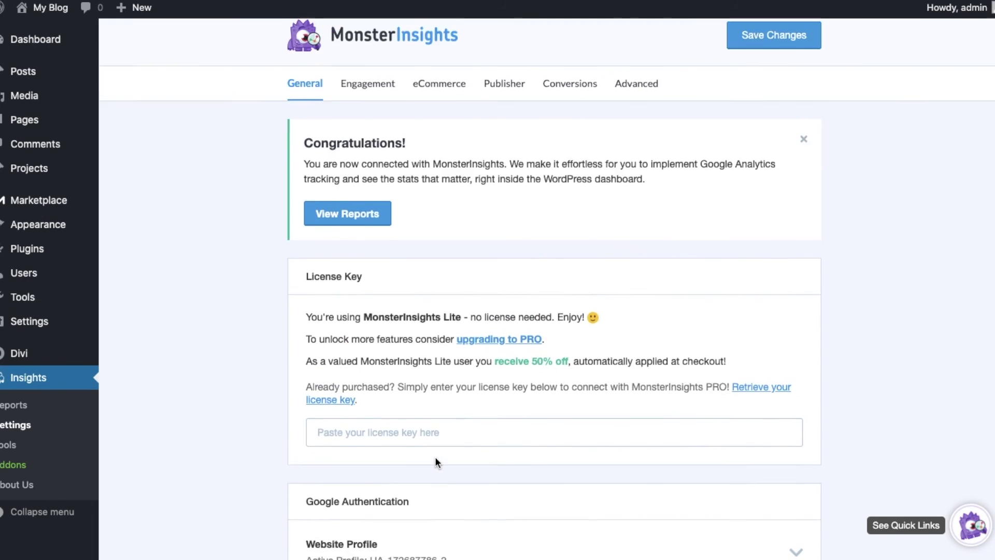